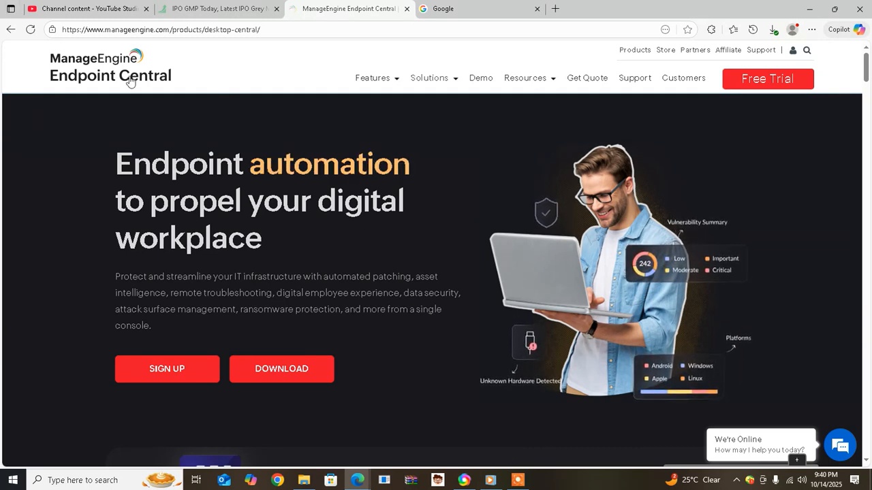
Switch from the Endpoint Central product page to the Google search tab in Edge
click(475, 8)
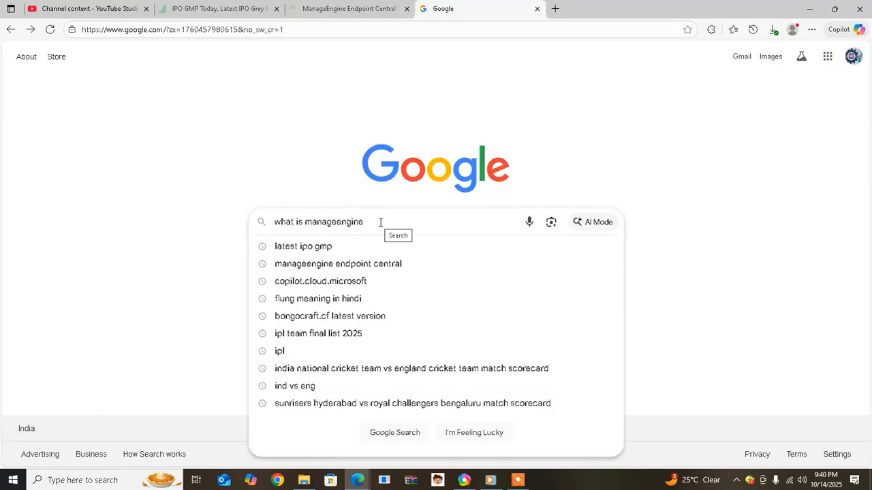
Replace the old query and search Google for 'manageengine endpoint central download', fixing typos
drag(381, 222, 256, 230)
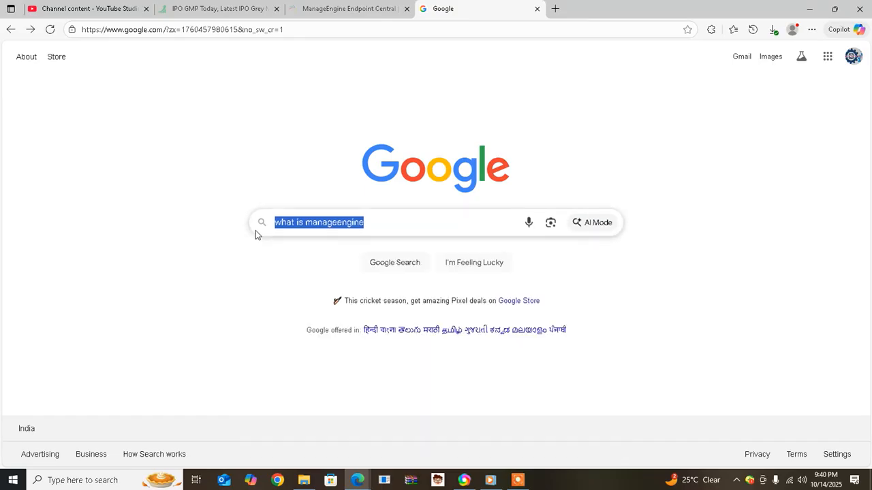
text(m)
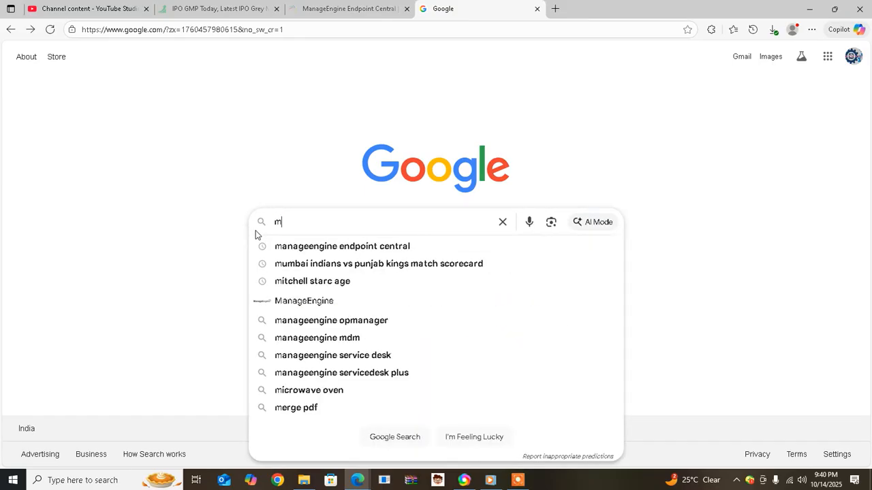
text(nage)
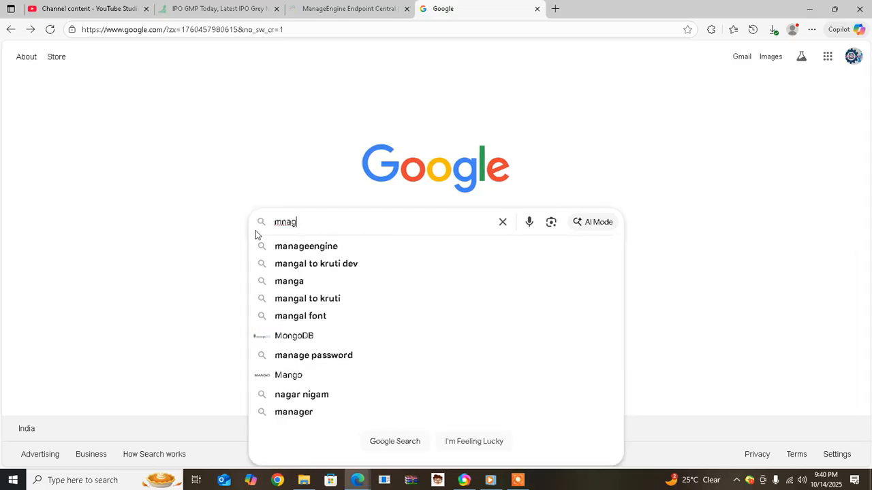
key(BackSpace)
key(BackSpace)
key(BackSpace)
key(BackSpace)
key(BackSpace)
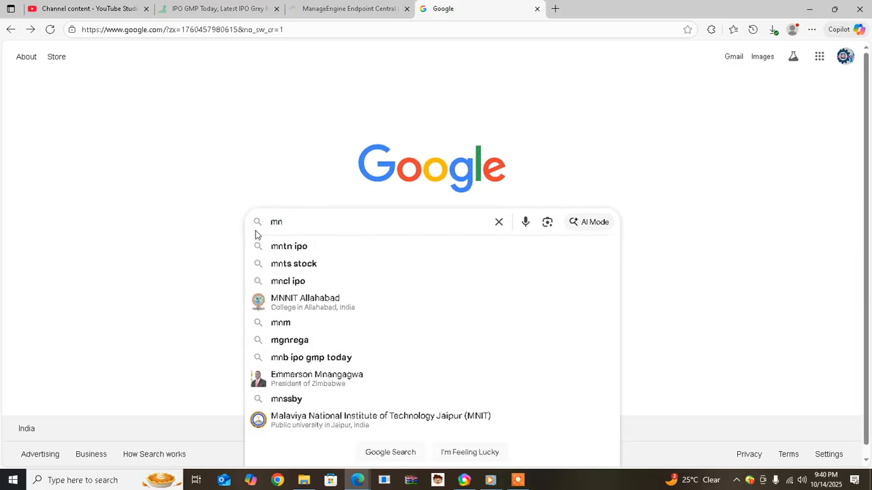
text(anag)
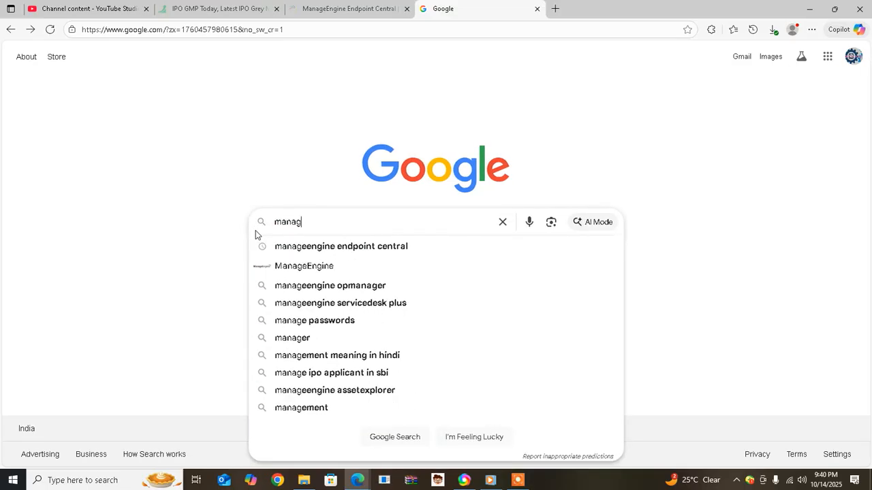
text(eenin)
key(BackSpace)
key(BackSpace)
text(g)
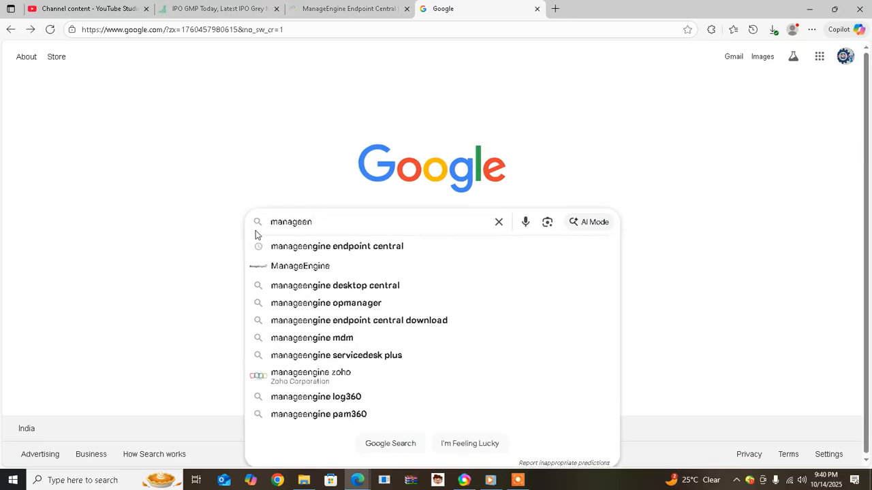
text(ine end)
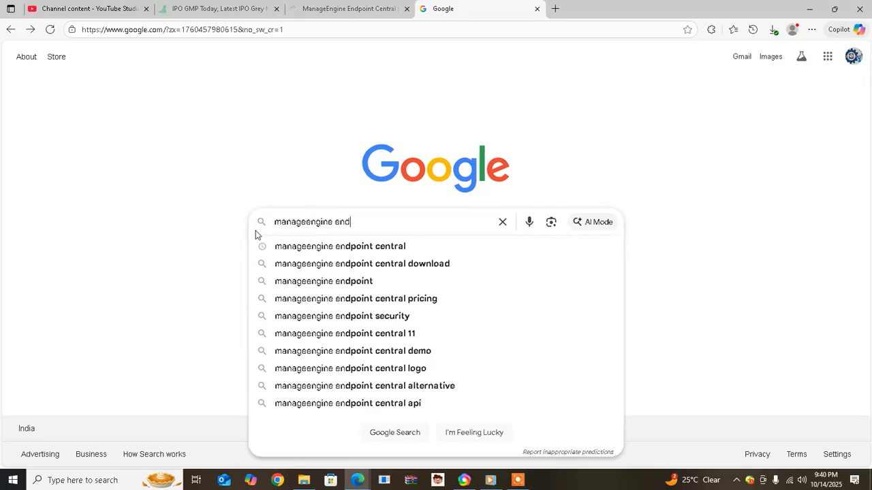
text(point)
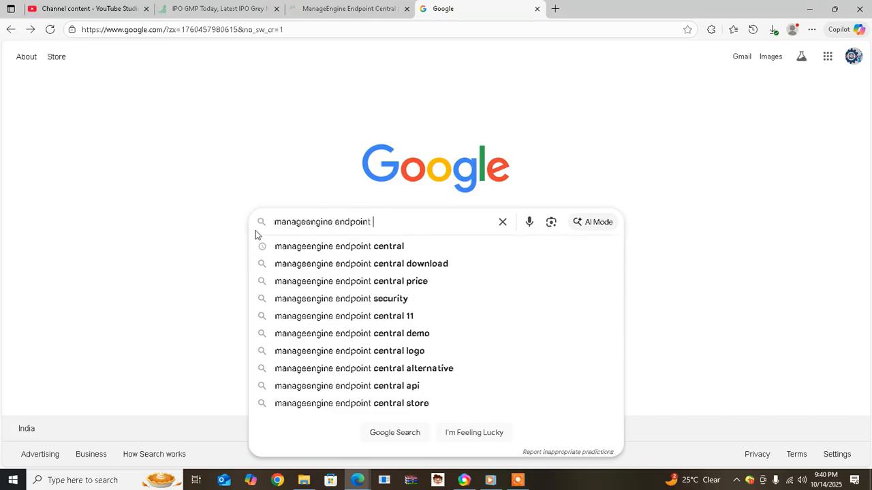
click(302, 267)
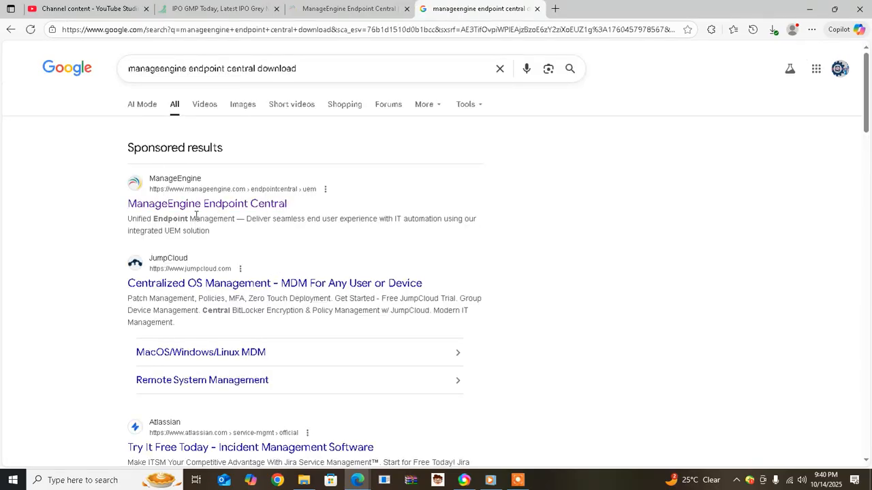
Follow the sponsored 'ManageEngine Endpoint Central' result at the top of Google's results
click(188, 205)
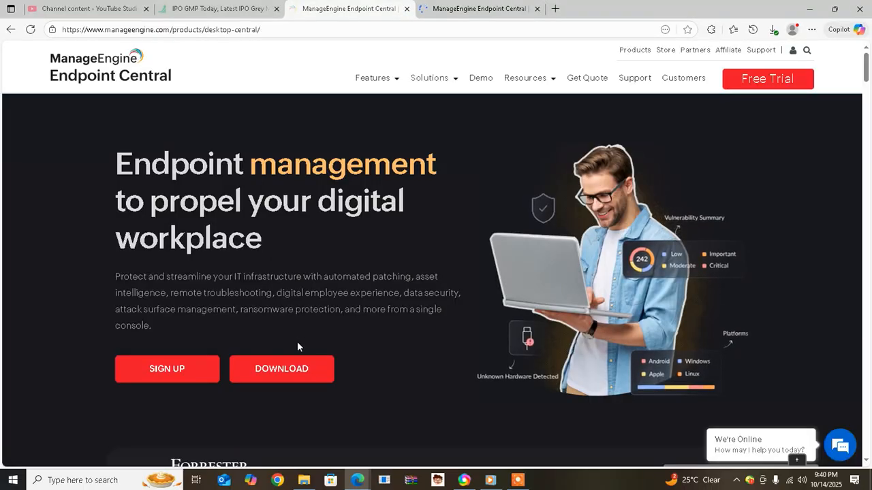
Open the 30-day trial download page and settle on the On-Premises 64-bit 663MB option
click(279, 373)
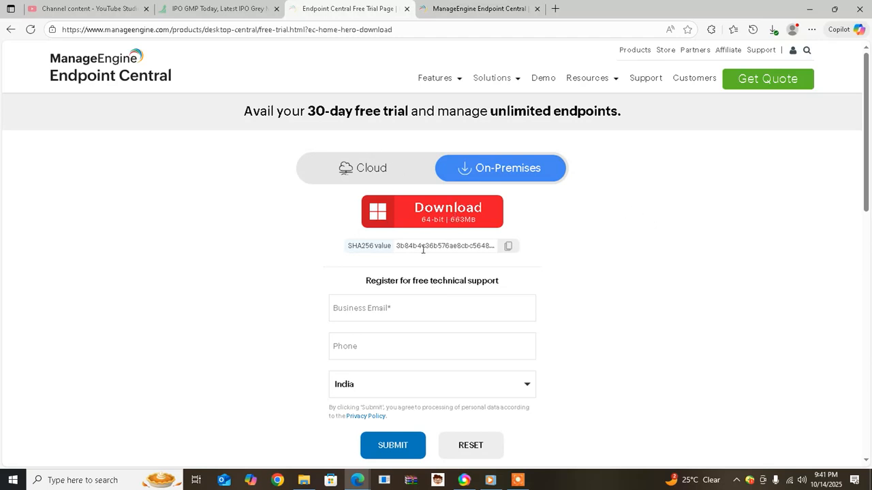
click(355, 171)
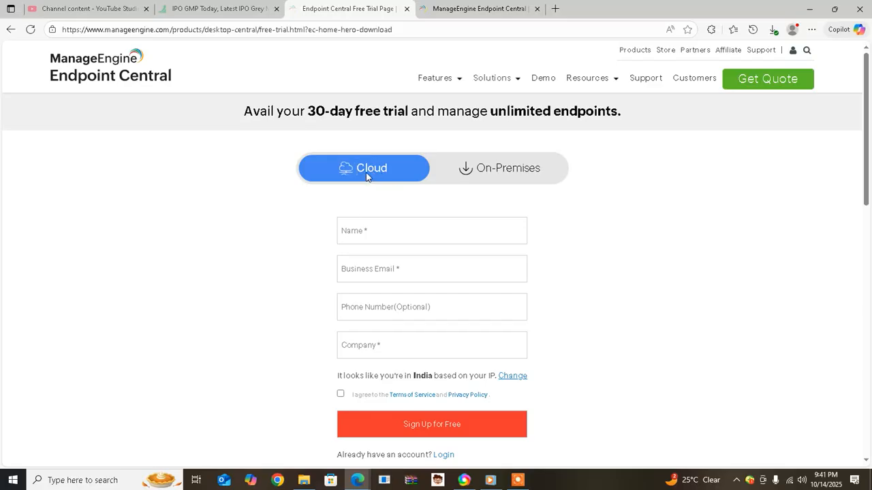
click(485, 171)
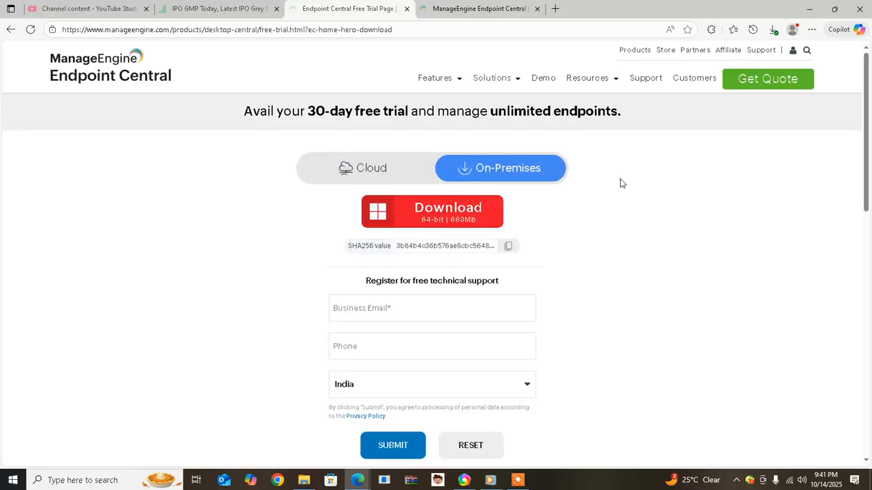
Download the 64-bit installer, cancel the duplicate (2).exe, and run the (1).exe evaluation kit
click(457, 218)
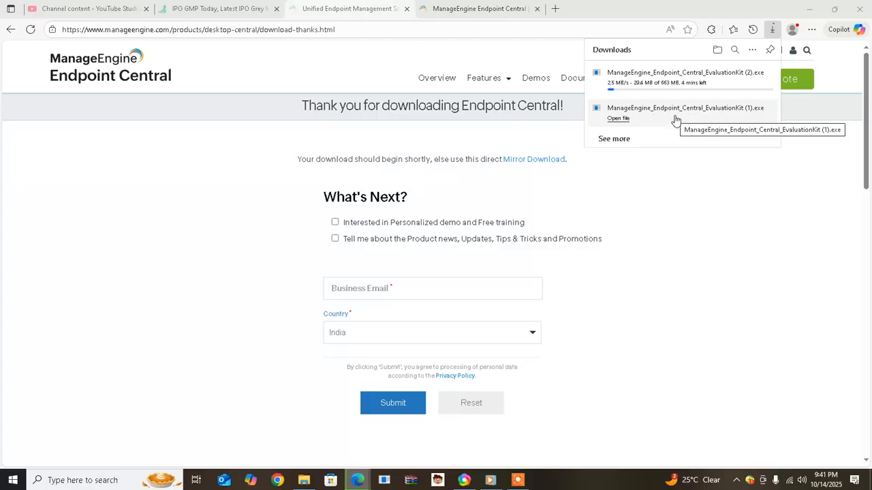
click(767, 73)
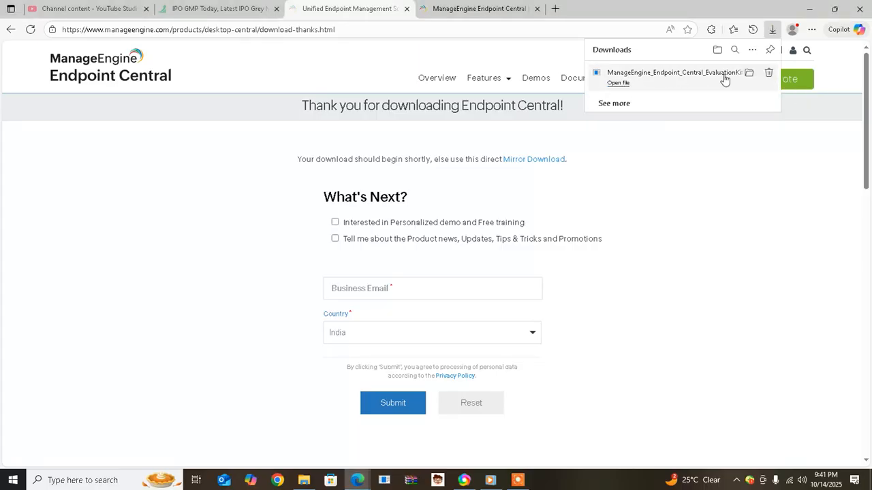
click(626, 84)
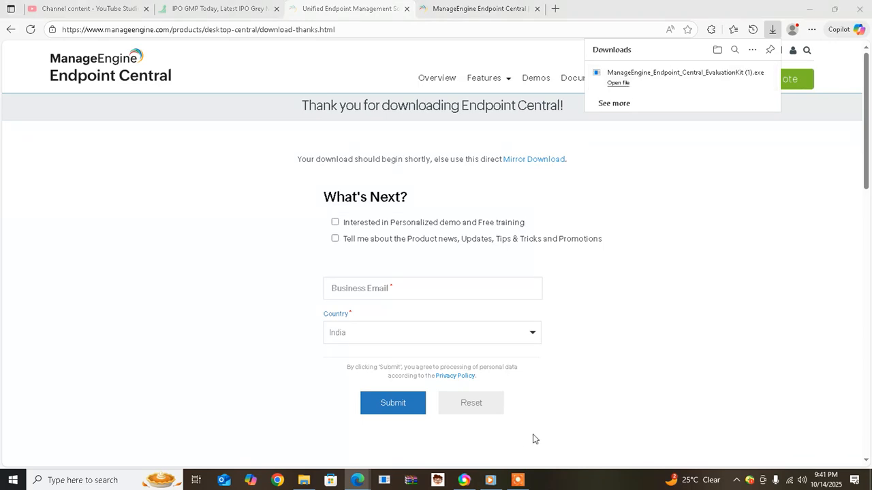
click(520, 478)
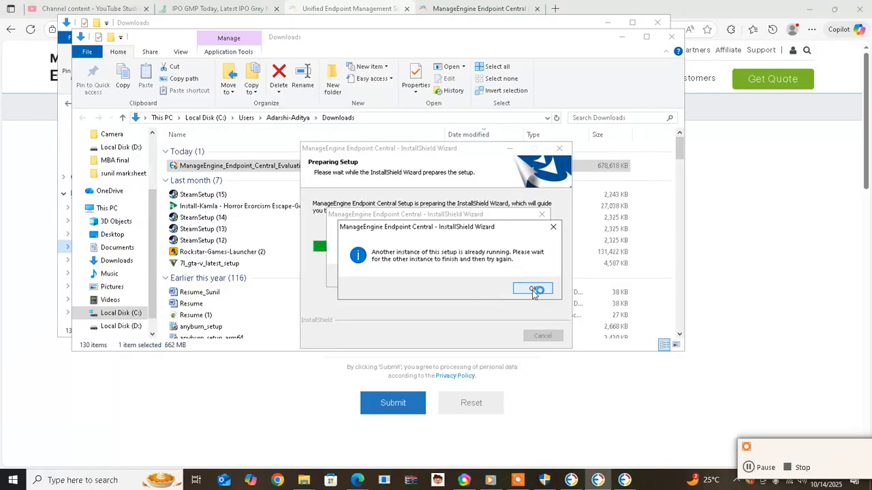
Dismiss the 'another instance already running' warning and wait for the InstallShield Welcome page
click(535, 291)
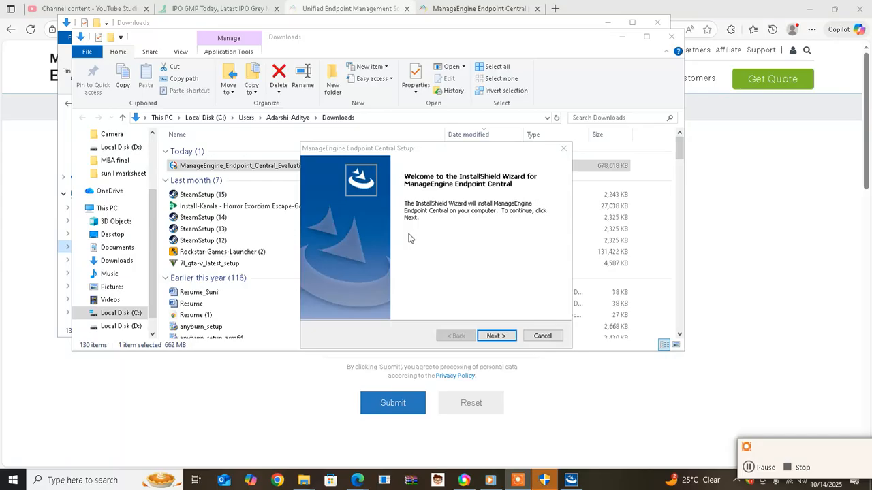
Accept the licence and keep default location, ports 8020/8383, and 'ManageEngine Endpoint Central' folder
click(494, 337)
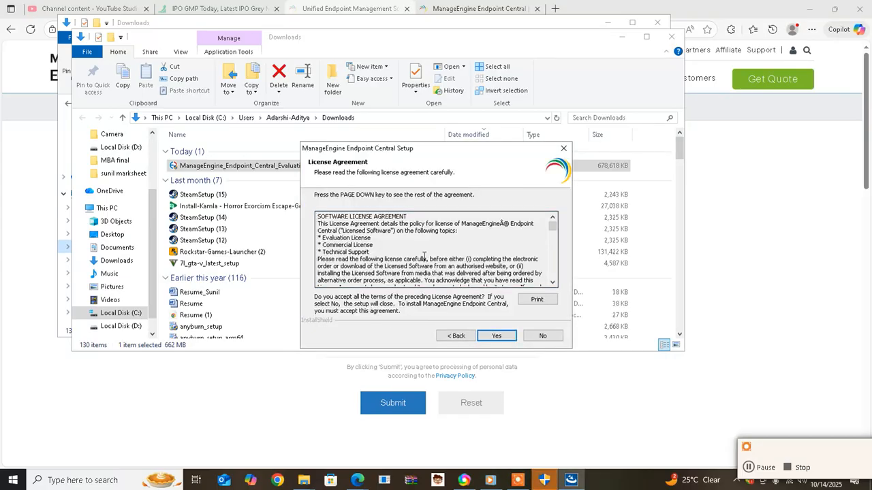
scroll(495, 248, down, 2)
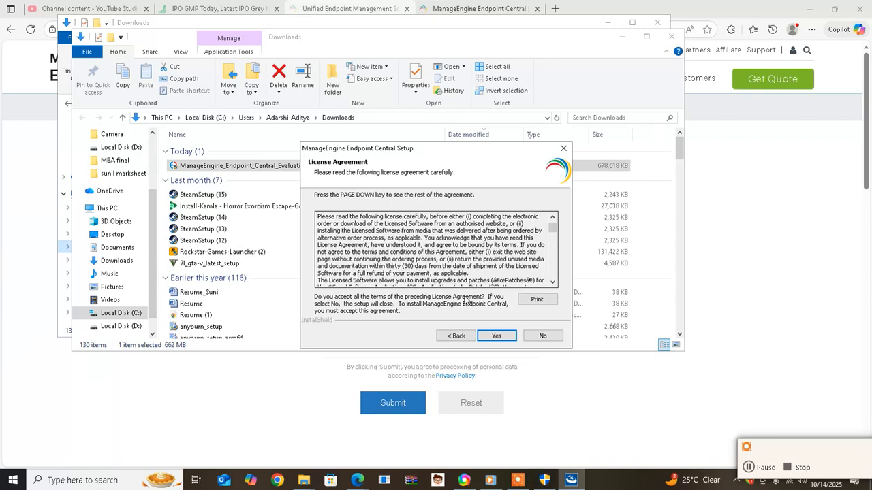
click(497, 336)
click(496, 338)
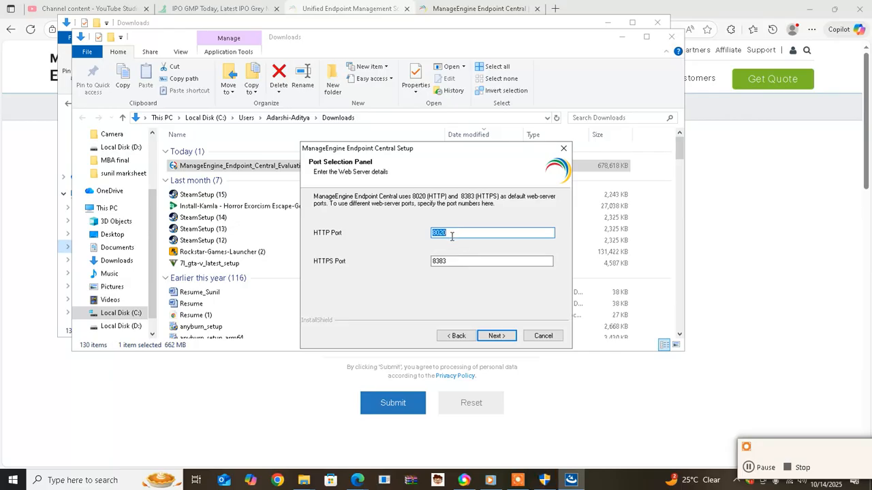
click(454, 232)
click(506, 336)
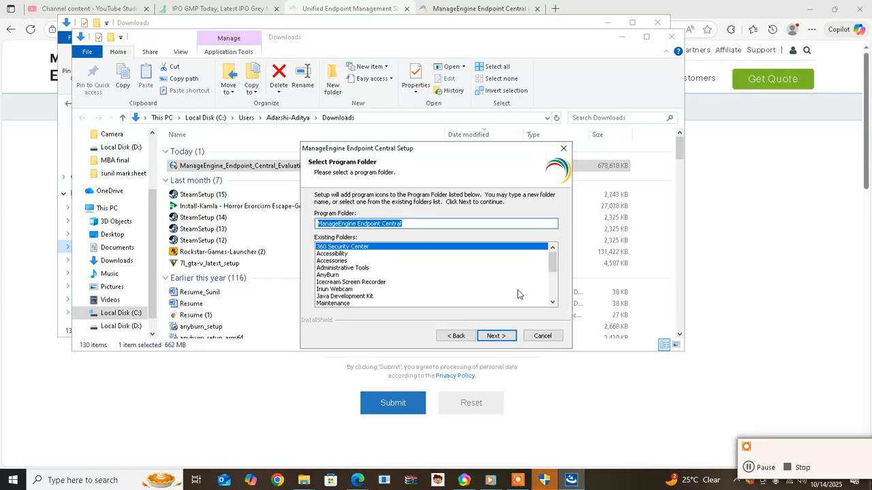
drag(552, 265, 557, 237)
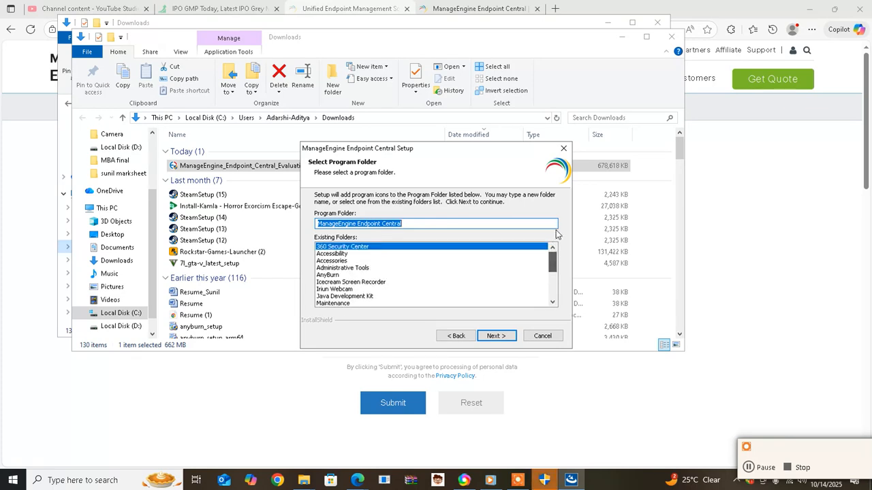
click(496, 336)
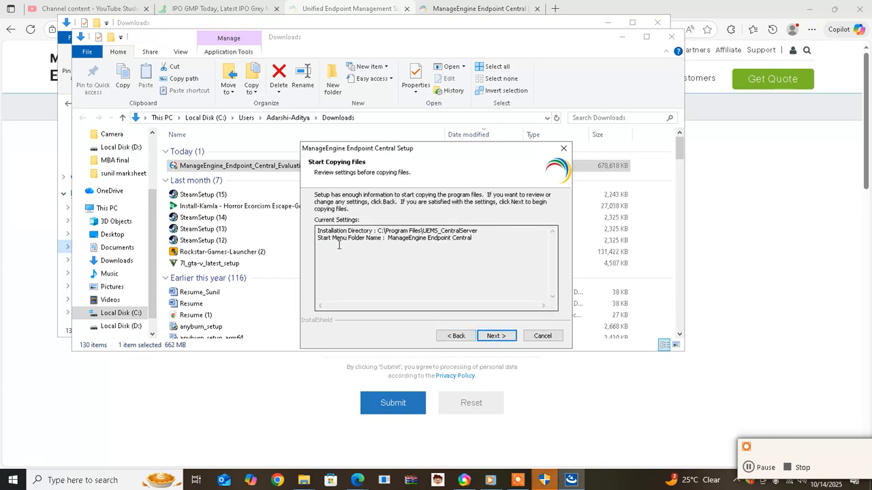
Confirm C:\Program Files\UEMS_CentralServer in the settings summary and start copying files
drag(382, 231, 451, 238)
click(496, 335)
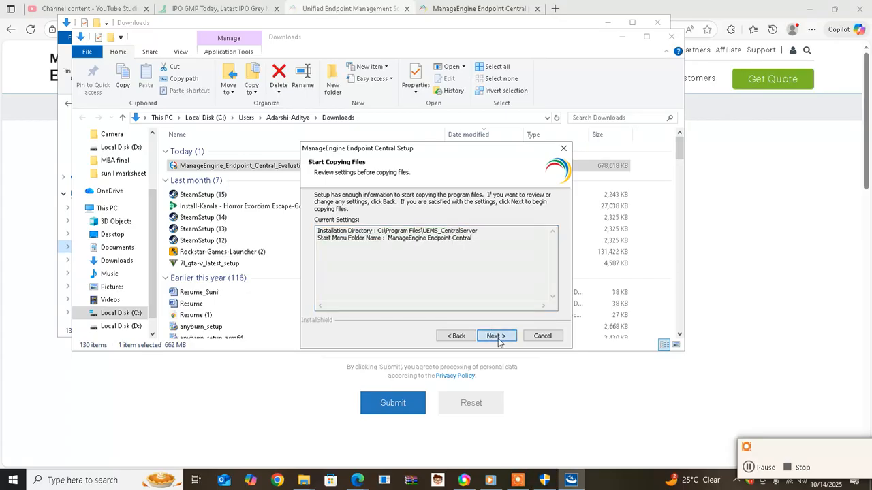
drag(658, 368, 407, 209)
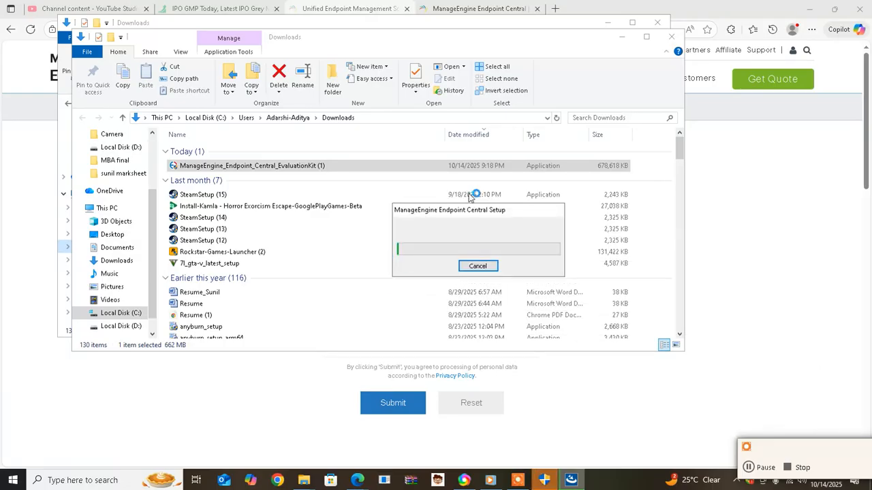
drag(470, 211, 413, 208)
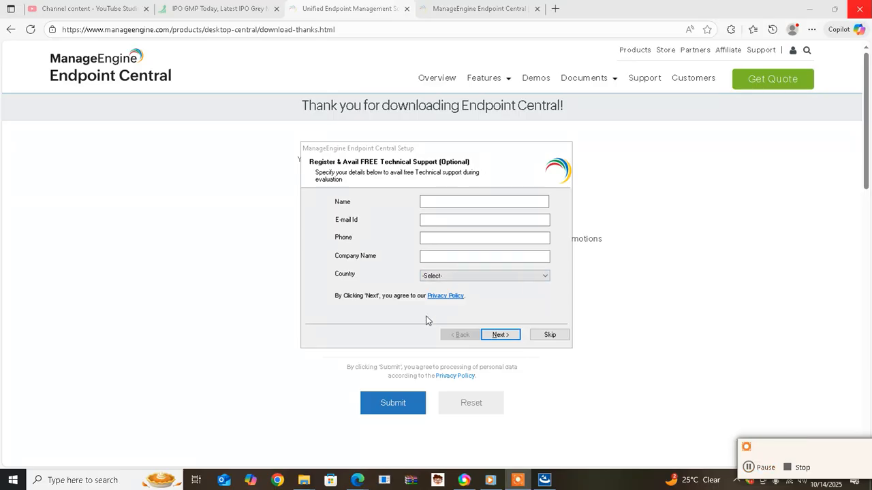
Look over the registration form's name and country fields, then skip the optional registration
click(465, 201)
click(443, 200)
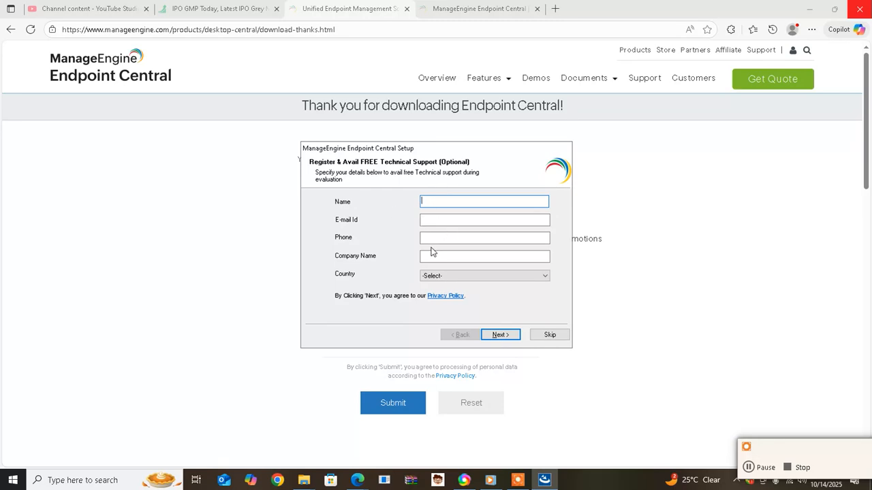
click(453, 278)
click(402, 246)
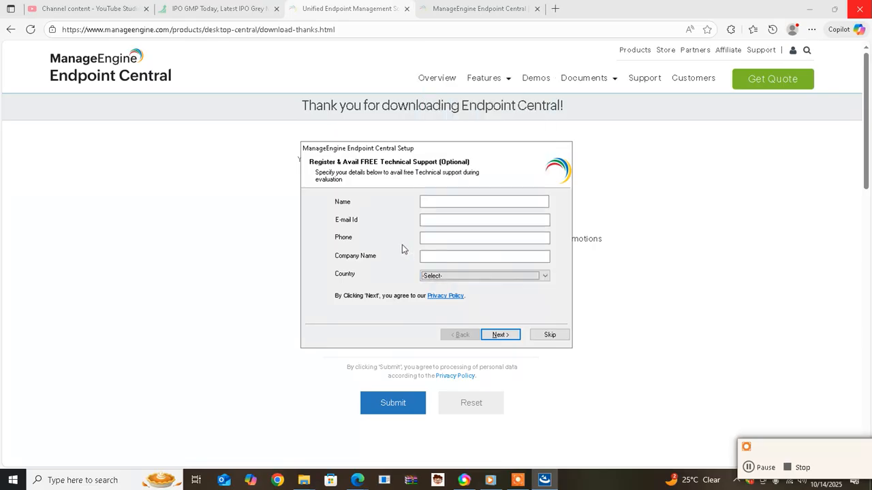
click(548, 335)
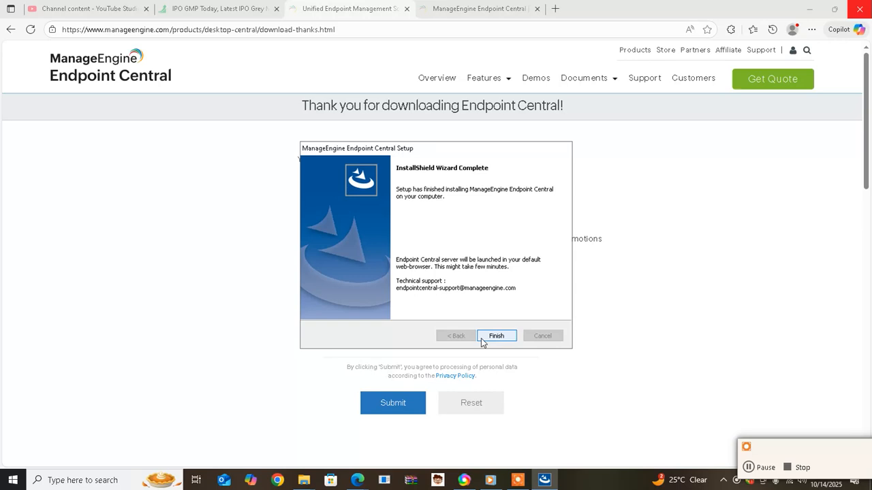
Finish the InstallShield wizard and return to the desktop
click(502, 339)
click(763, 470)
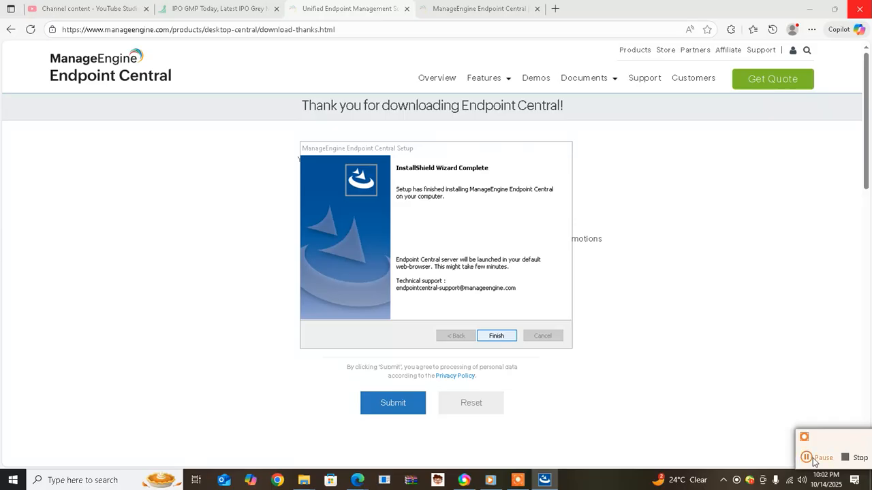
click(813, 459)
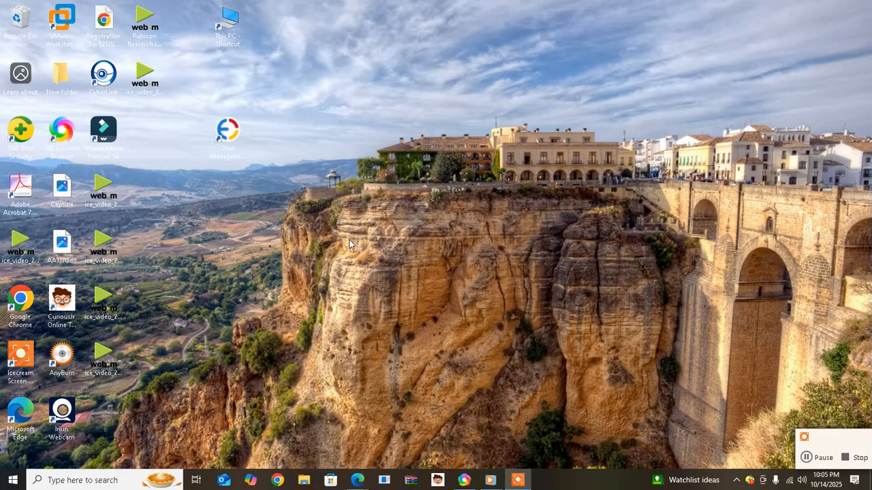
Launch the Endpoint Central server with the 'Start ManageEngine Endpoint Central' desktop shortcut
double_click(228, 137)
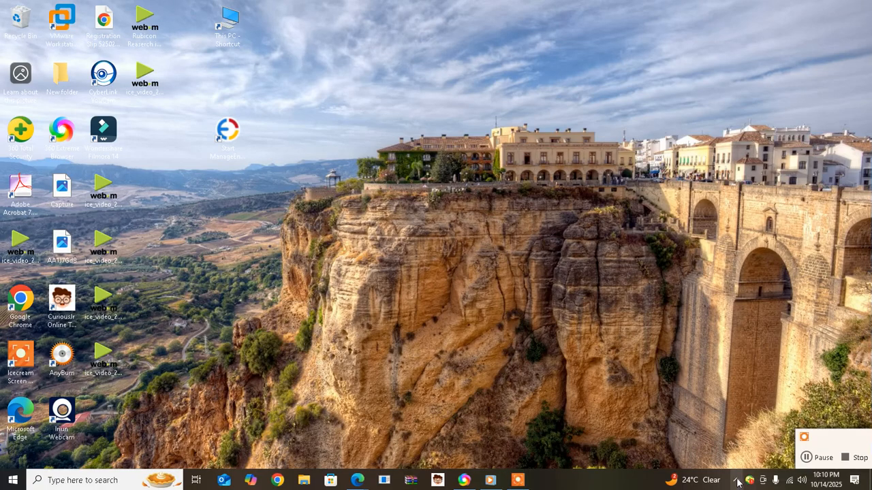
right_click(738, 482)
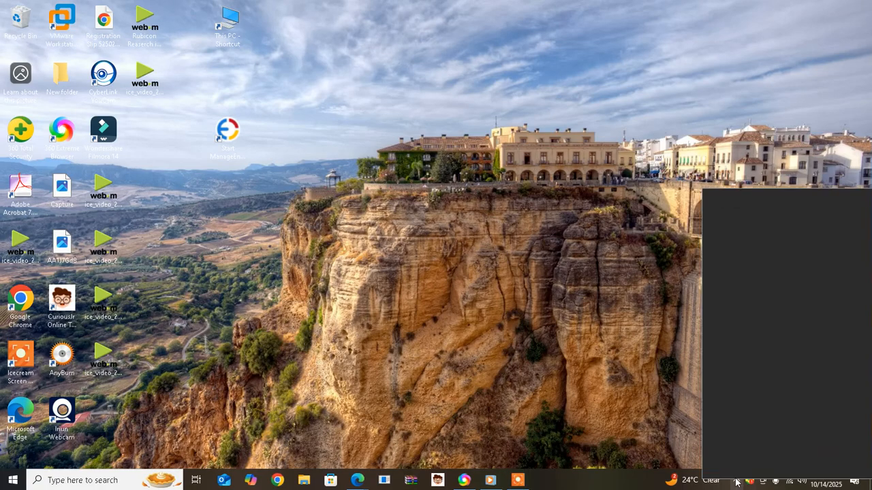
click(648, 423)
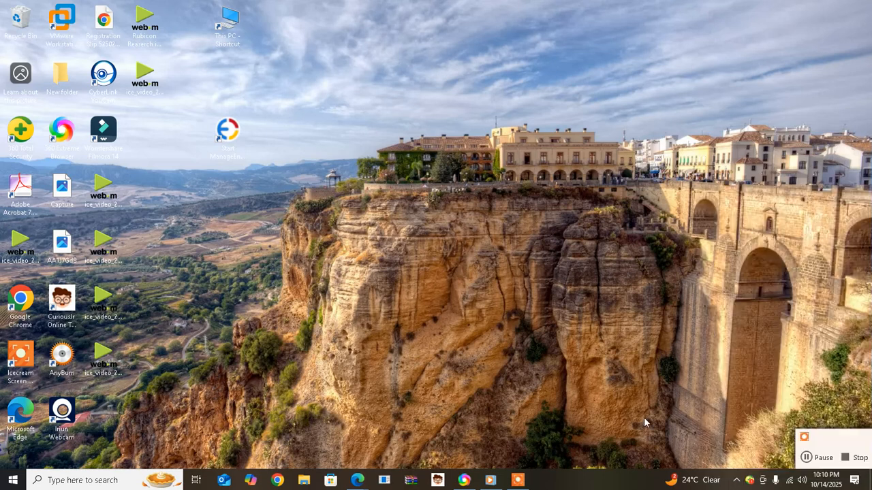
Open the web console at localhost:8020 from the ManageEngine tray icon's menu
click(736, 480)
mouse_move(714, 460)
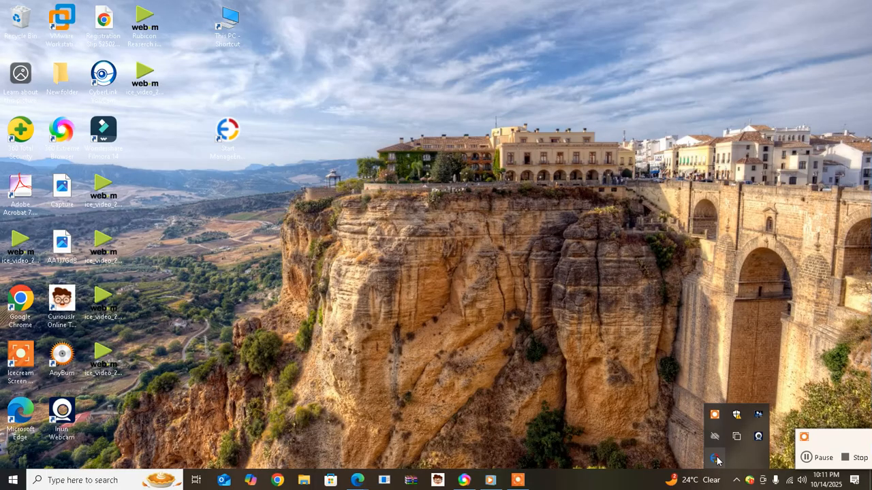
right_click(715, 459)
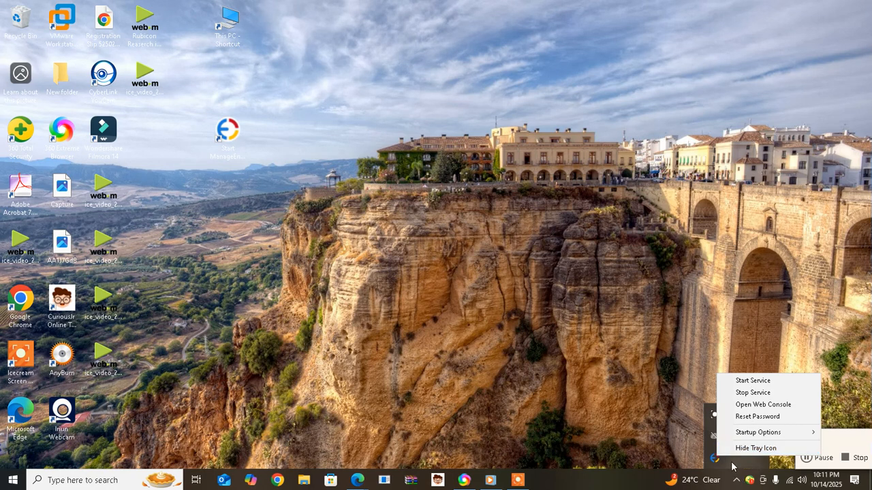
click(765, 406)
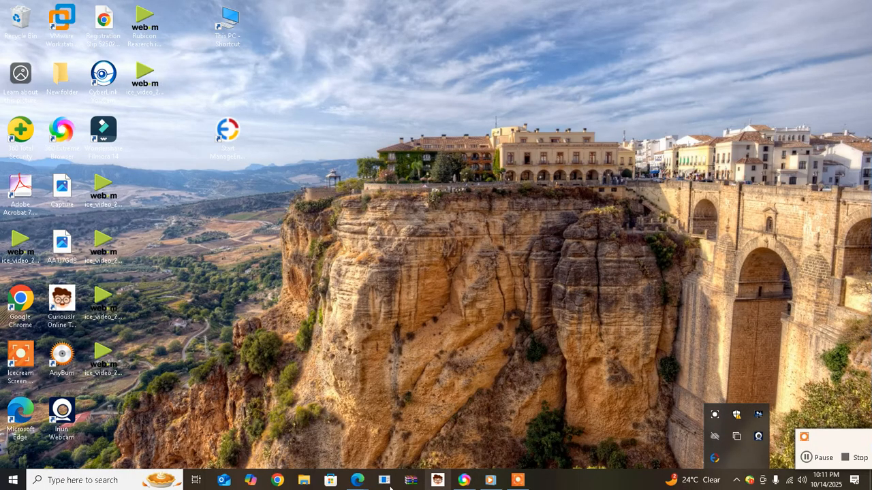
mouse_move(363, 481)
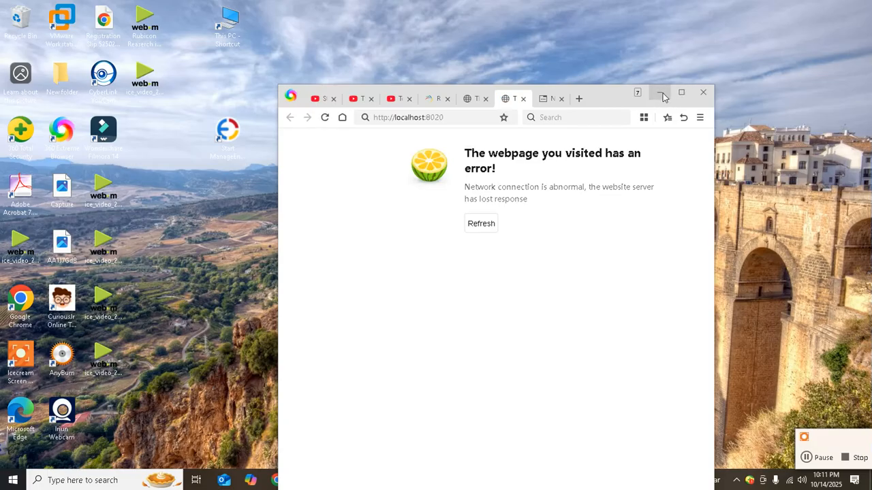
Minimize the error page and restore the Endpoint Central status window until the localhost:8020 login page loads
click(661, 94)
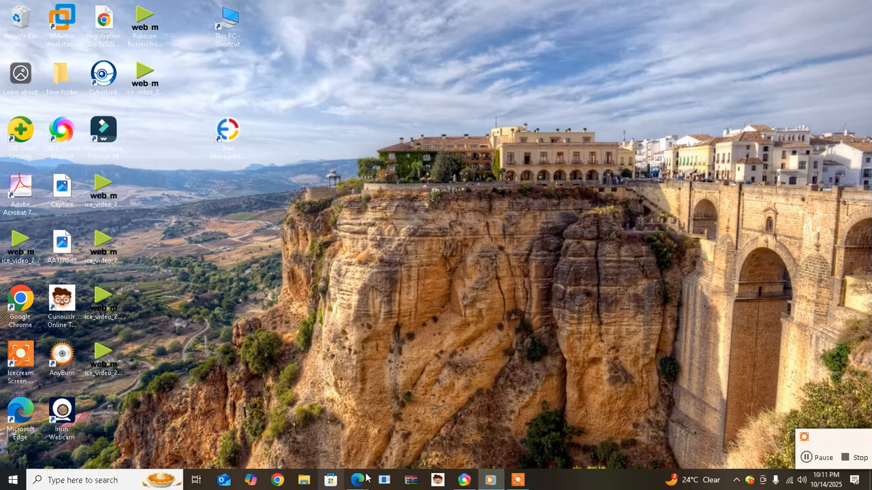
click(444, 435)
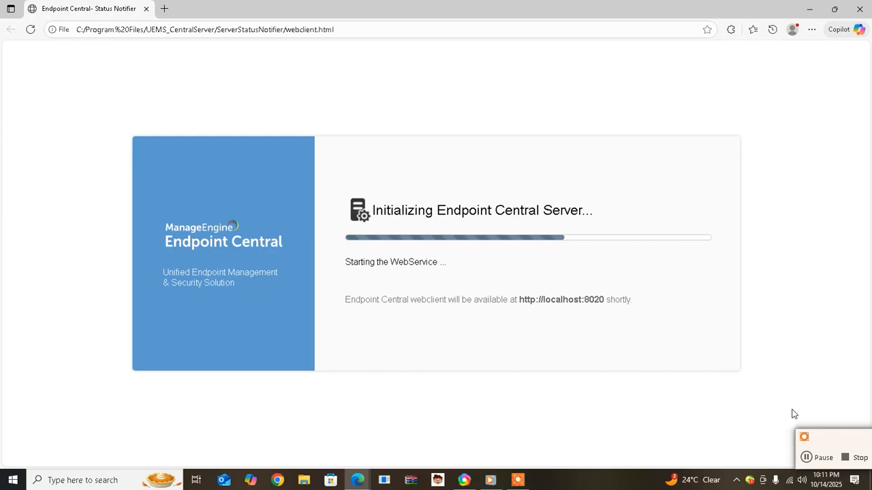
click(810, 455)
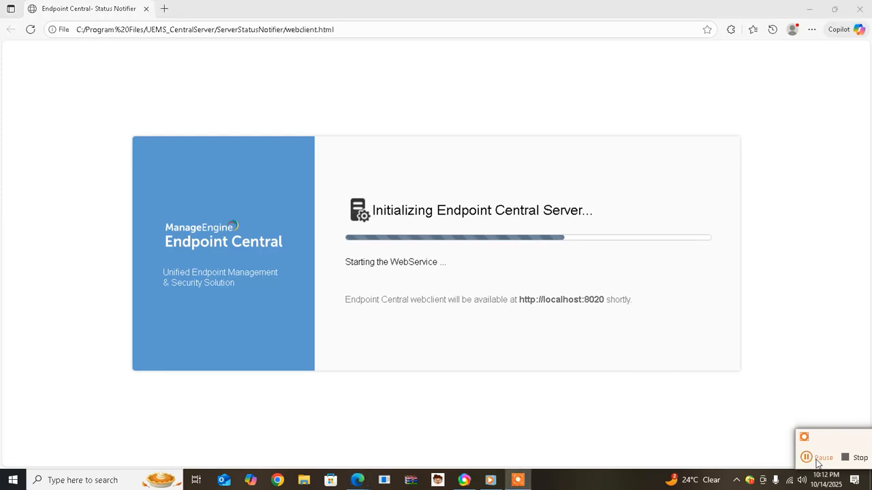
click(821, 458)
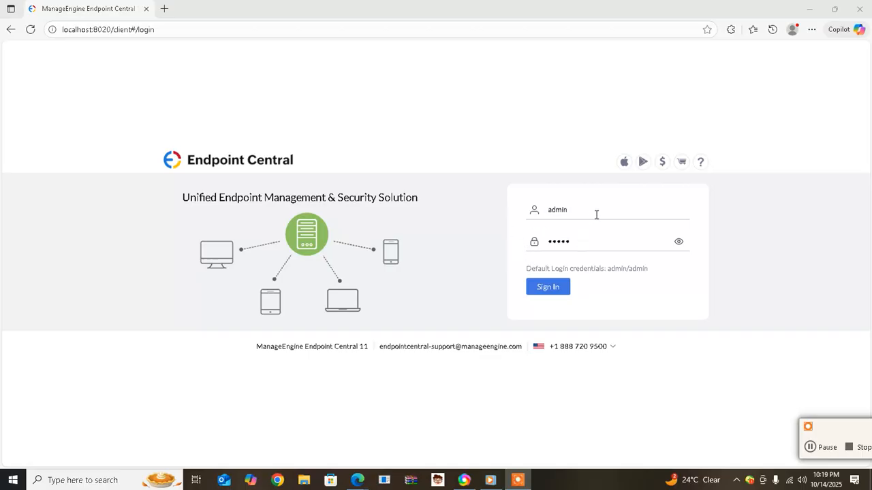
Sign in with the prefilled default admin username and password
click(679, 245)
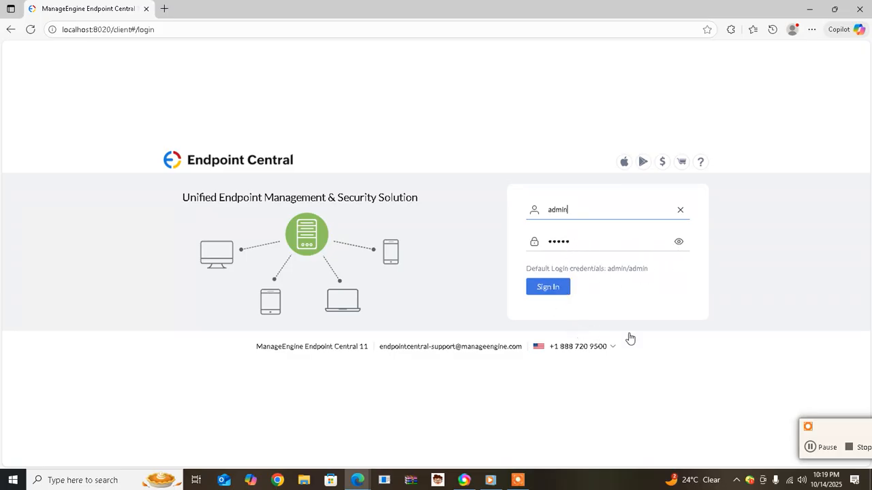
key(Return)
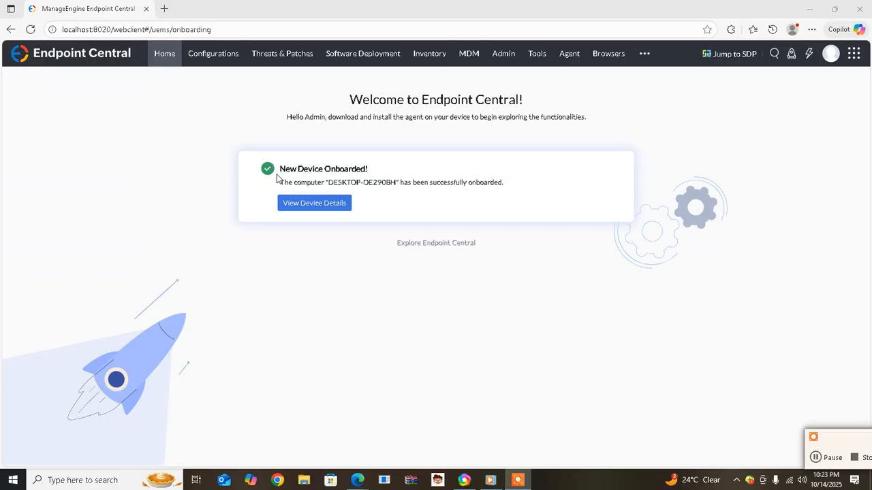
Go from the Welcome page to Home's Getting Started guide, then the Software Deployment tab
click(335, 206)
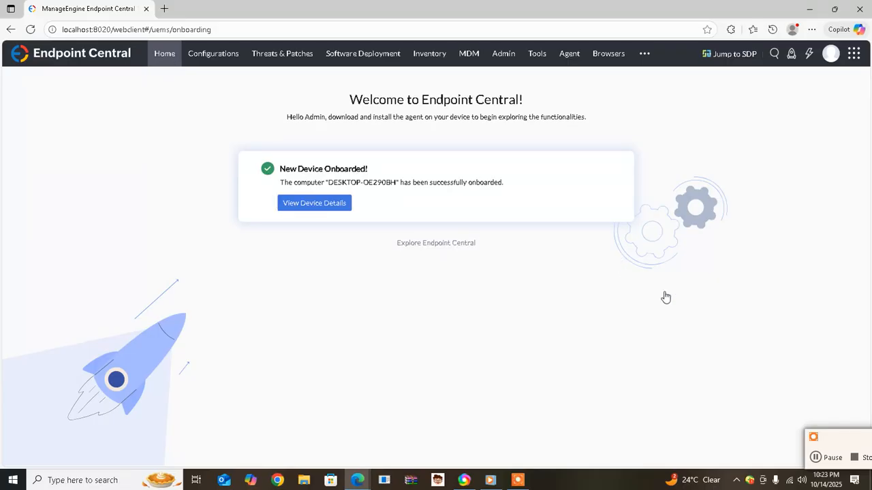
click(828, 459)
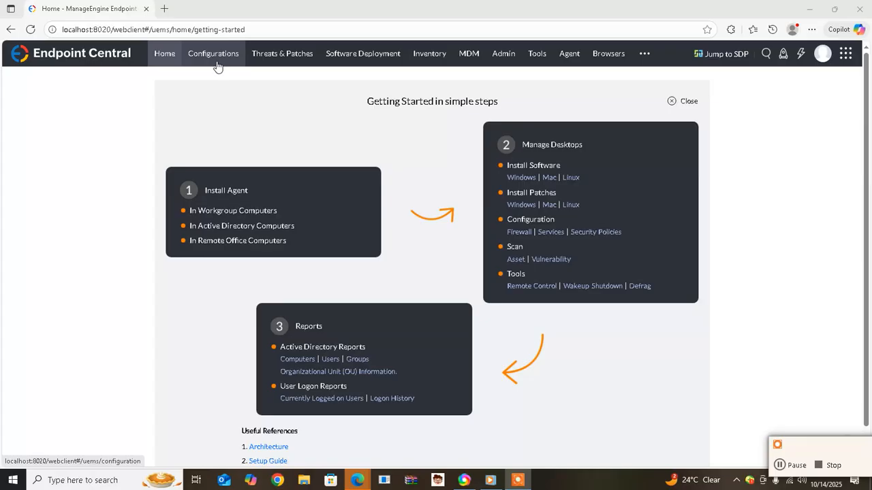
click(346, 53)
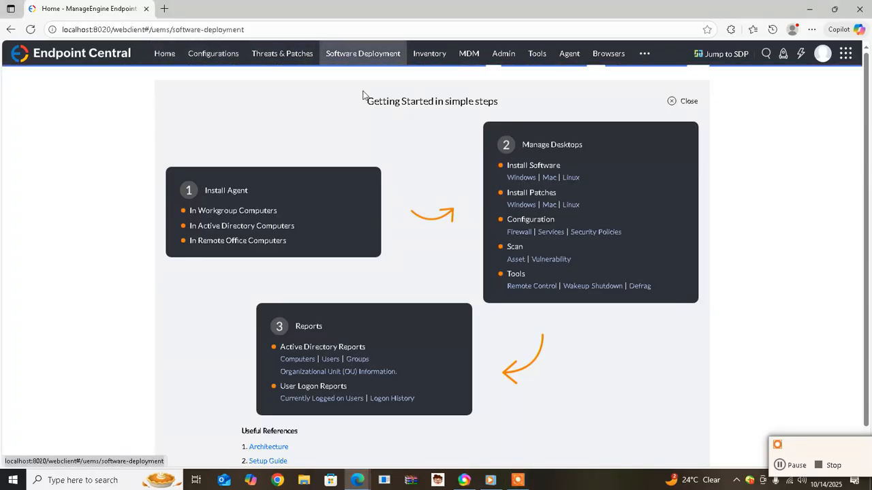